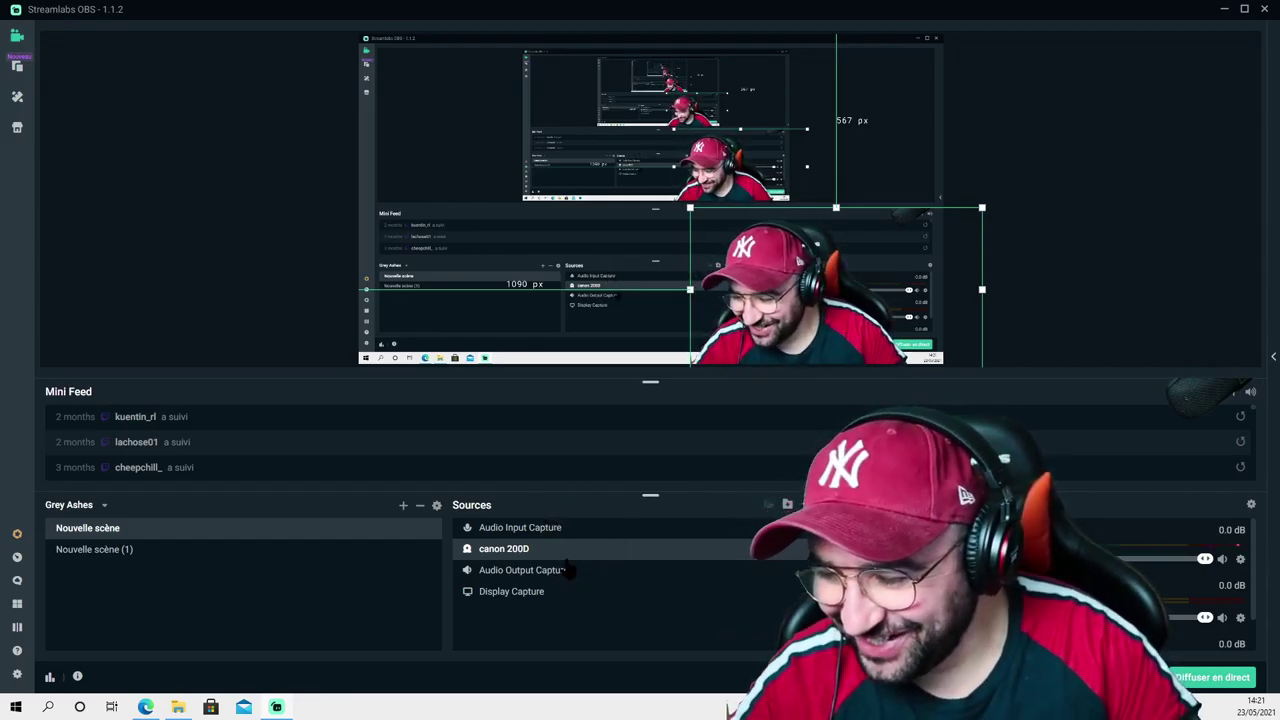
# Step: Add a Clé colorimétrique filter to the canon 200D source
pyautogui.rightClick(496, 556)
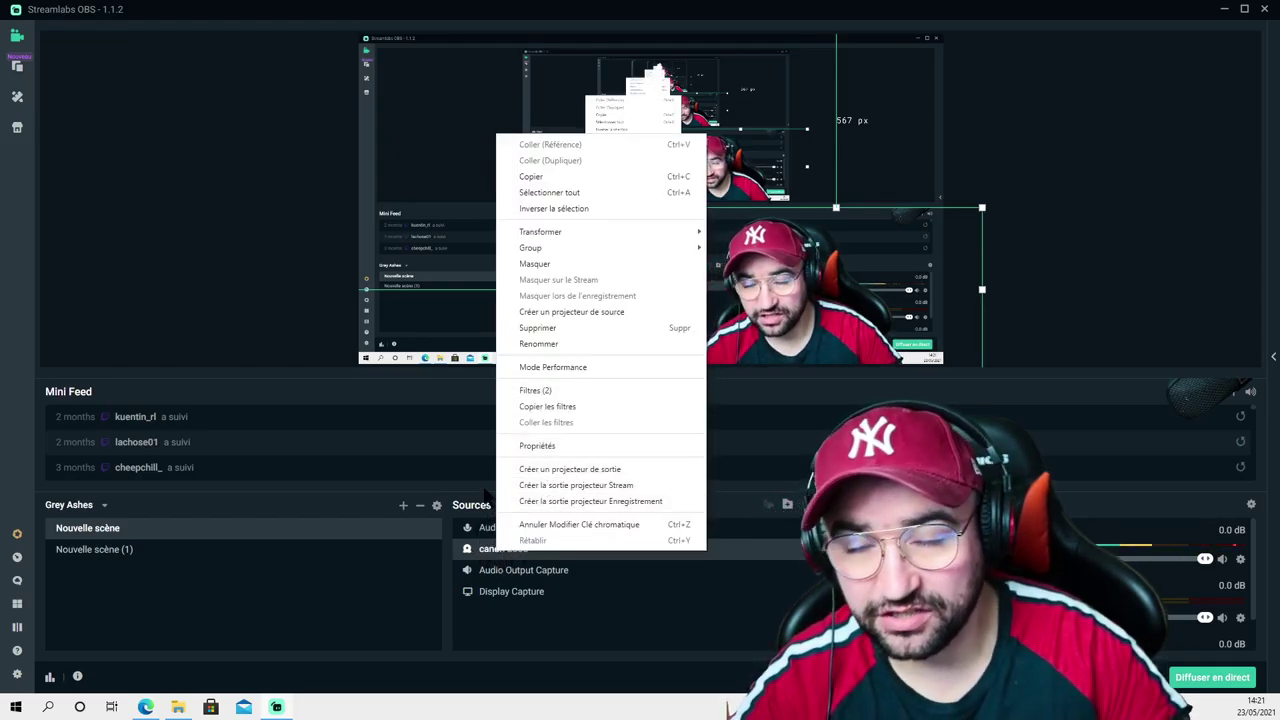
pyautogui.click(537, 393)
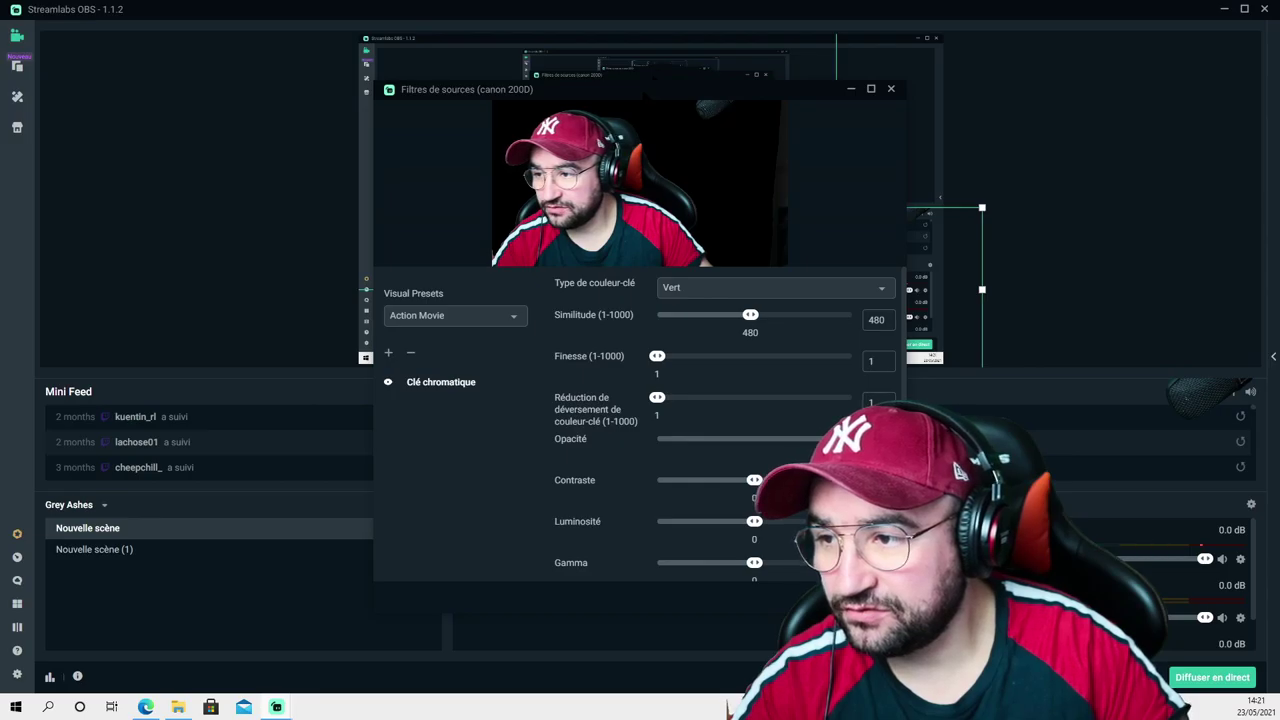
pyautogui.moveTo(642, 89); pyautogui.dragTo(347, 67)
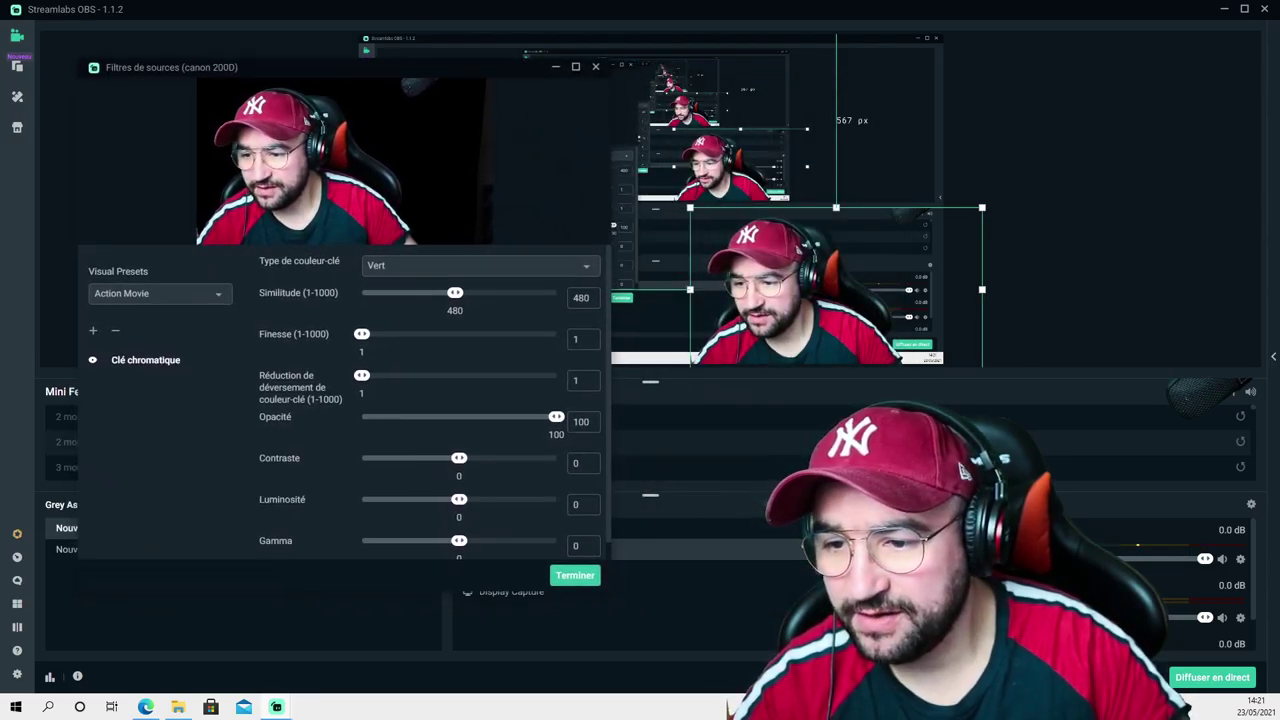
pyautogui.click(92, 331)
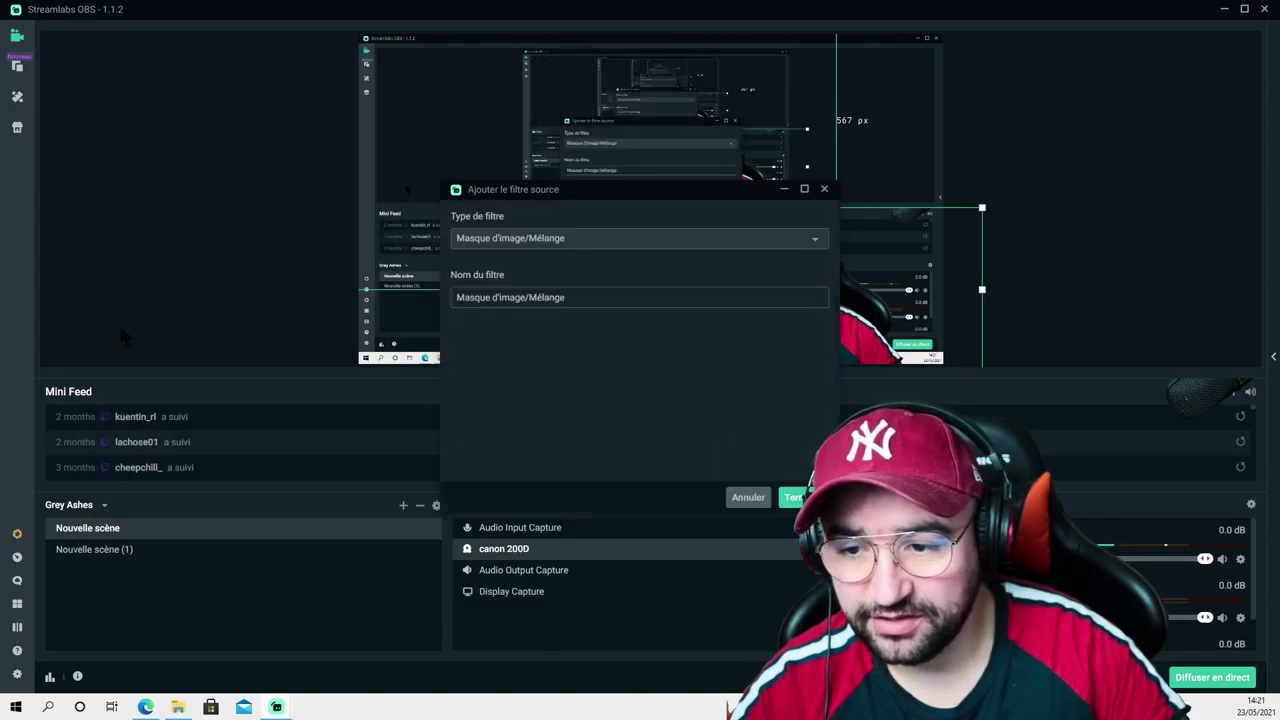
pyautogui.moveTo(572, 199); pyautogui.dragTo(298, 174)
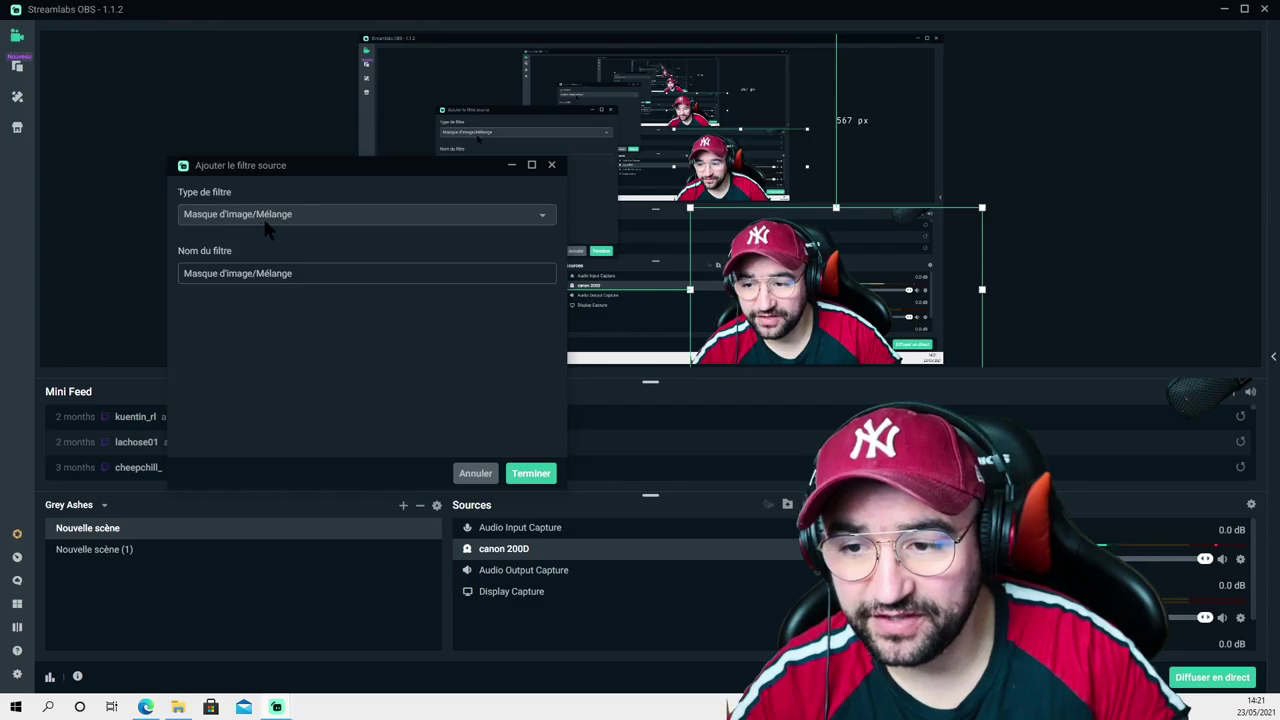
pyautogui.click(312, 218)
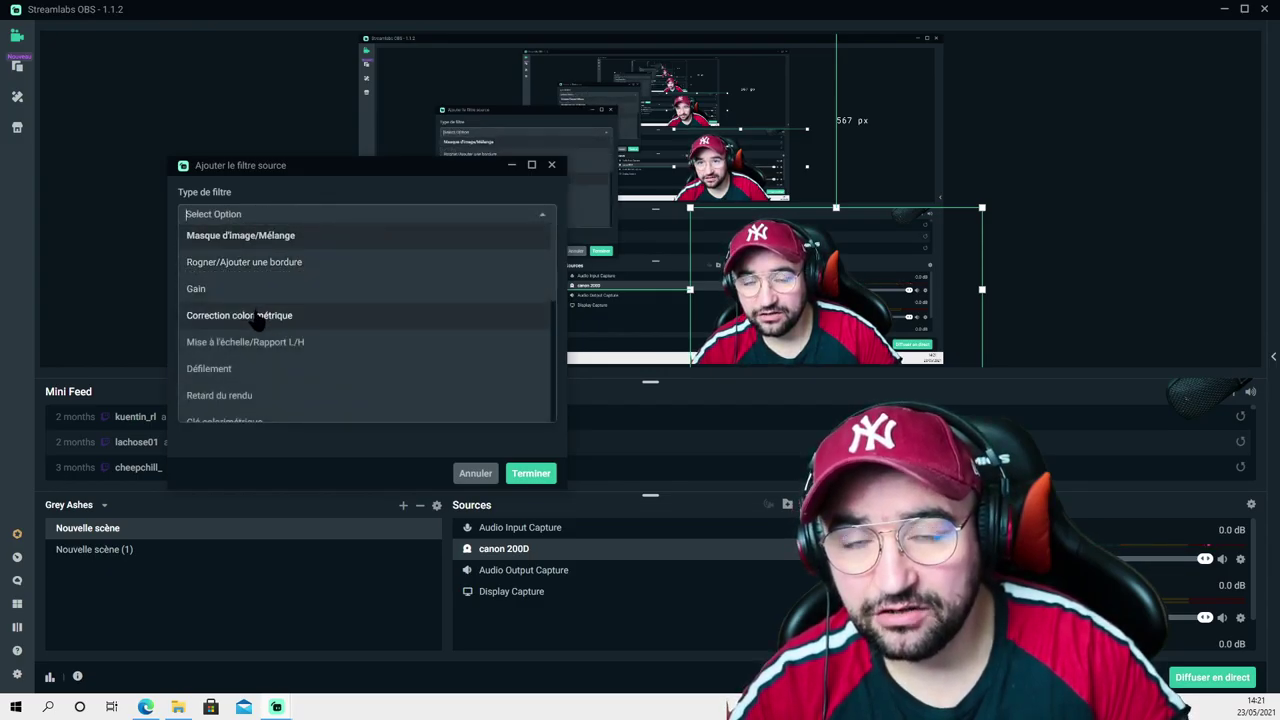
pyautogui.scroll(-2, 255, 328)
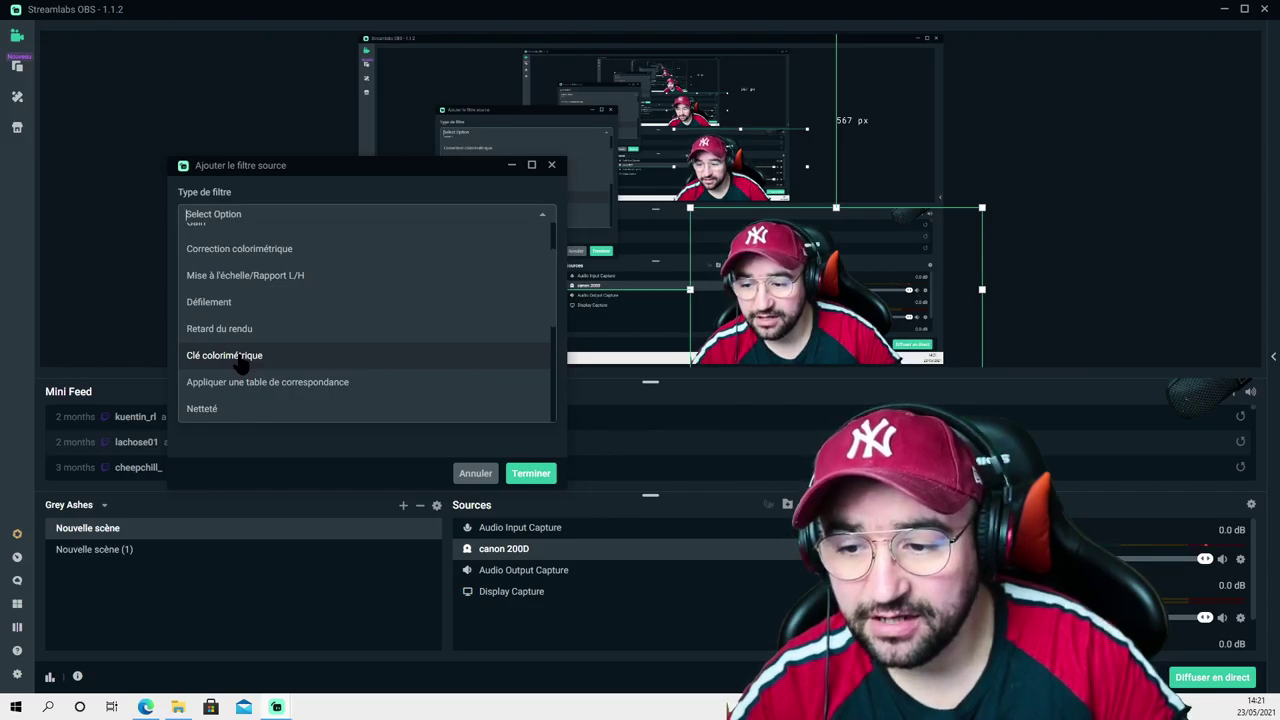
pyautogui.click(224, 356)
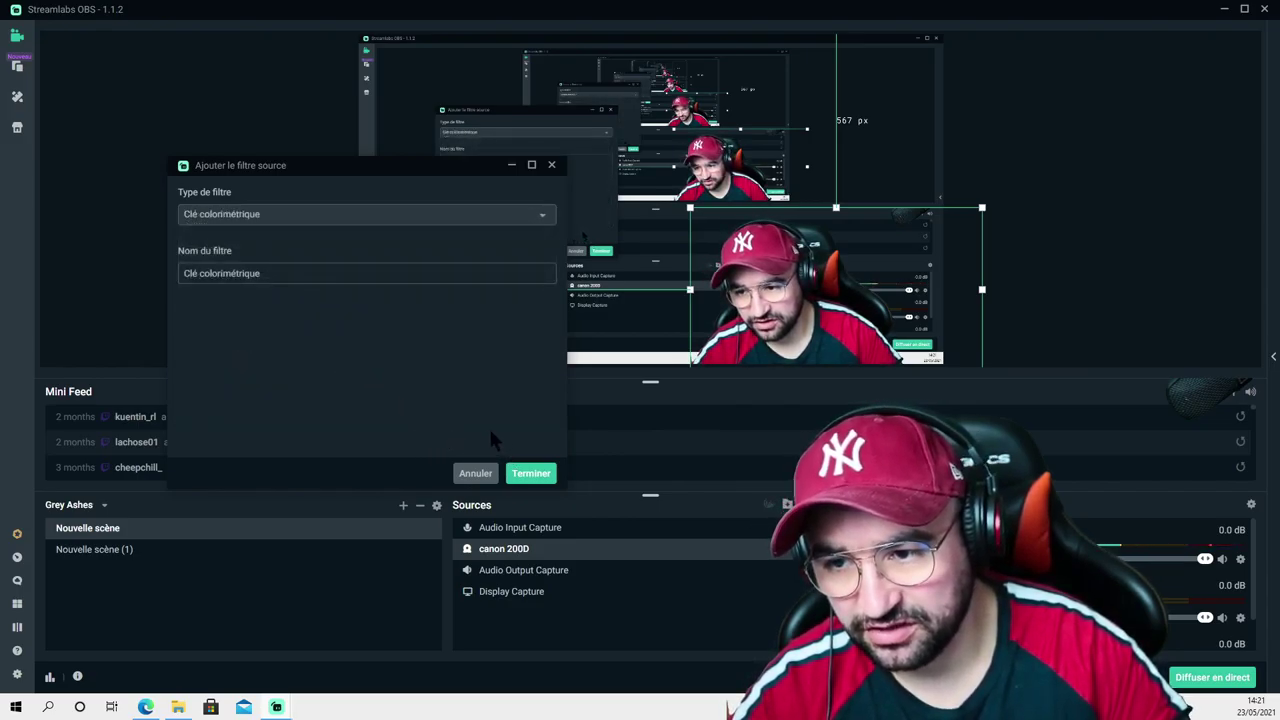
pyautogui.click(533, 474)
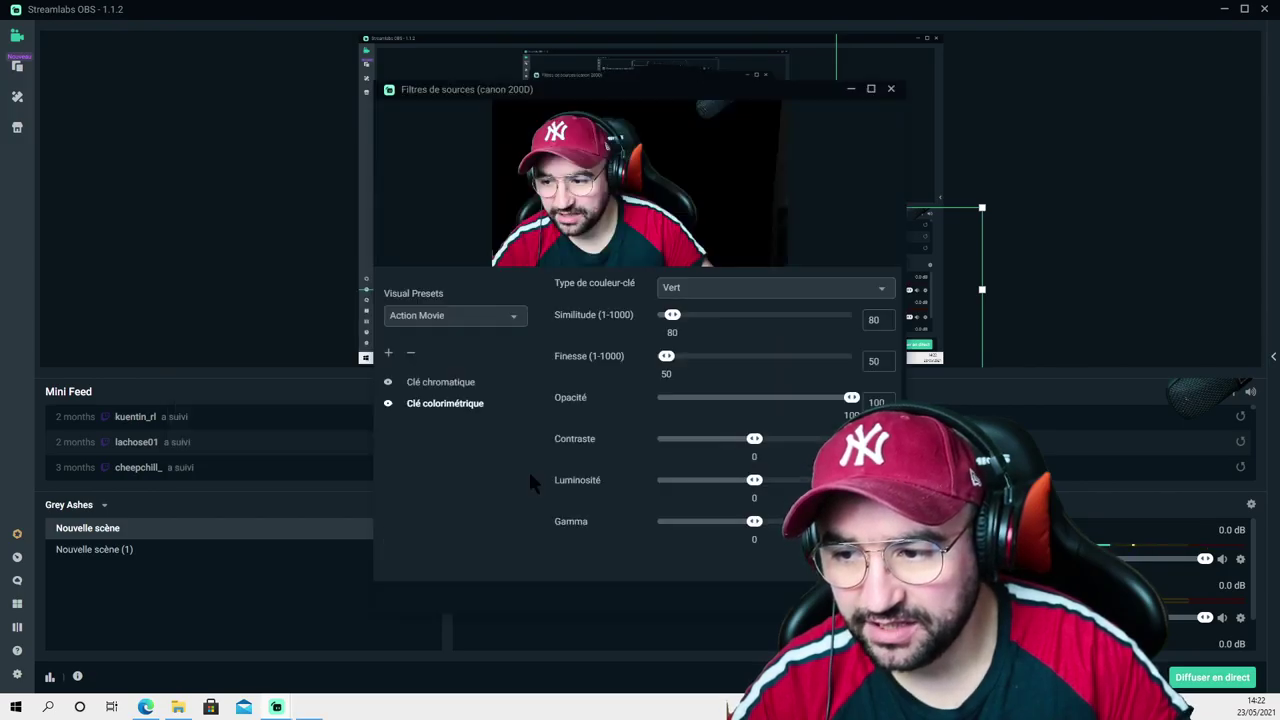
# Step: Try Bleu, Rouge and Magenta as the Clé colorimétrique filter's key colour type, and set it back to Vert
pyautogui.moveTo(669, 98); pyautogui.dragTo(402, 93)
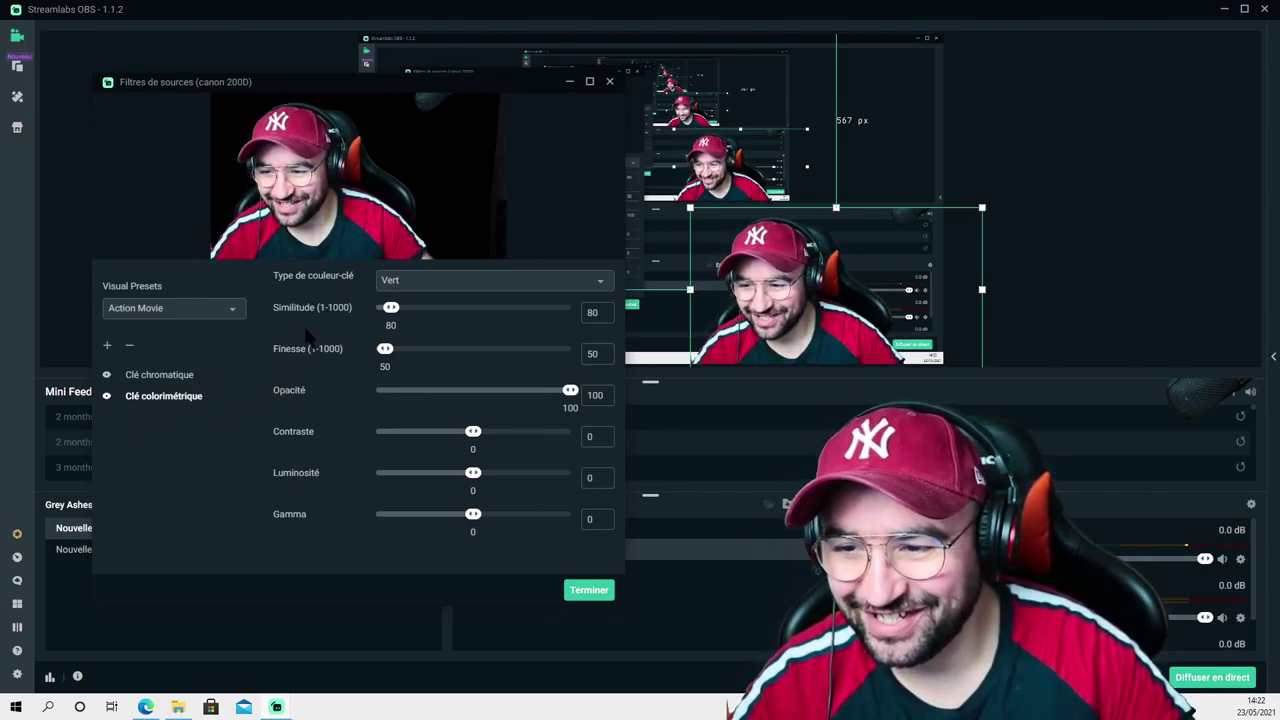
pyautogui.click(428, 280)
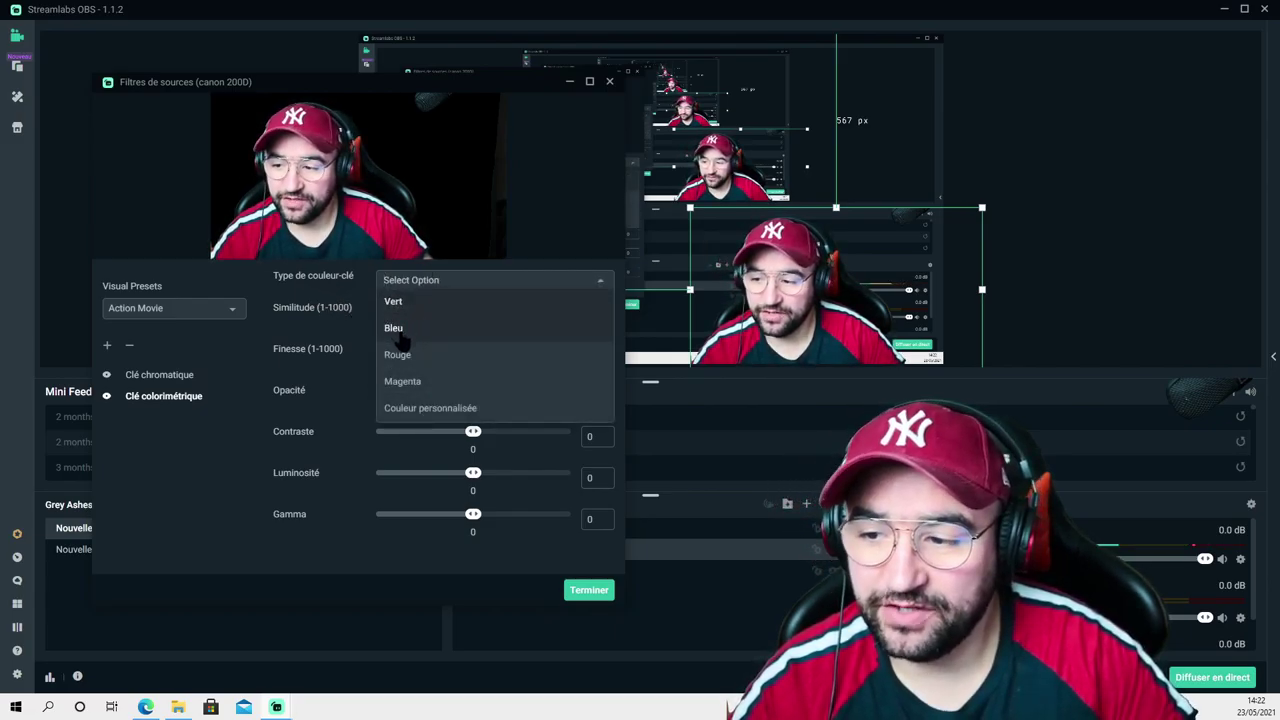
pyautogui.click(396, 328)
pyautogui.click(440, 281)
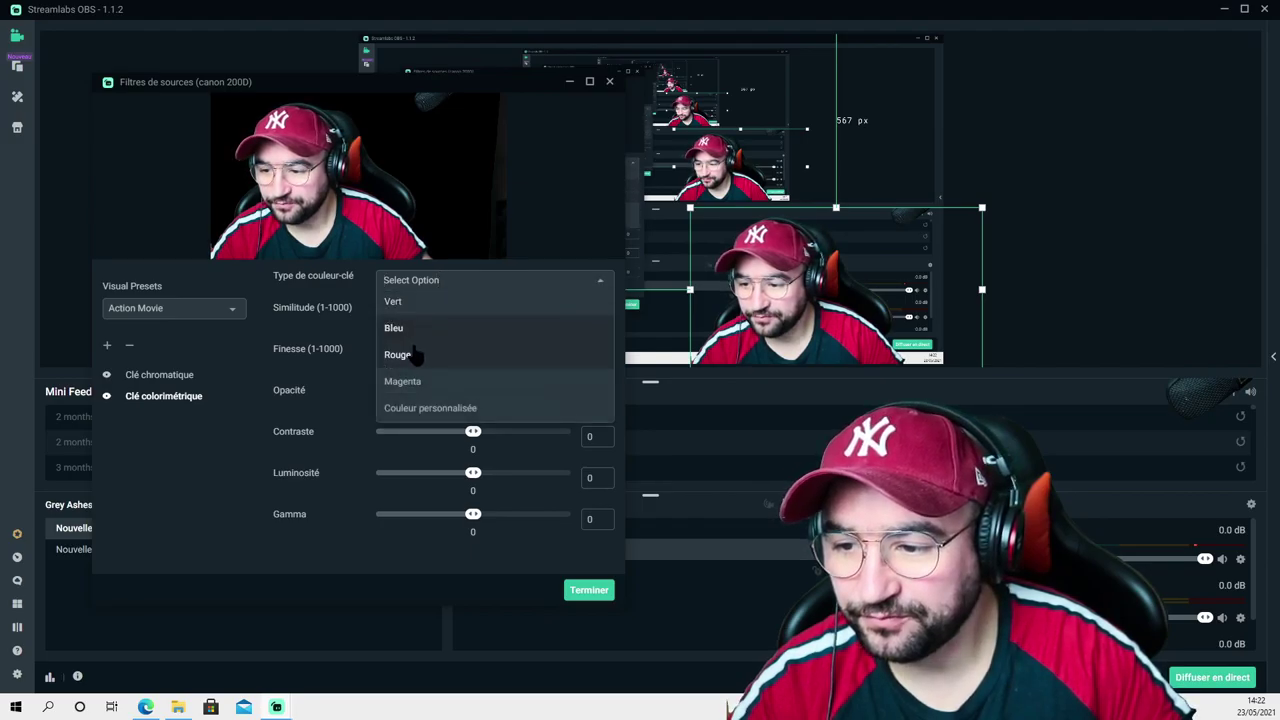
pyautogui.click(408, 355)
pyautogui.click(455, 281)
pyautogui.click(403, 381)
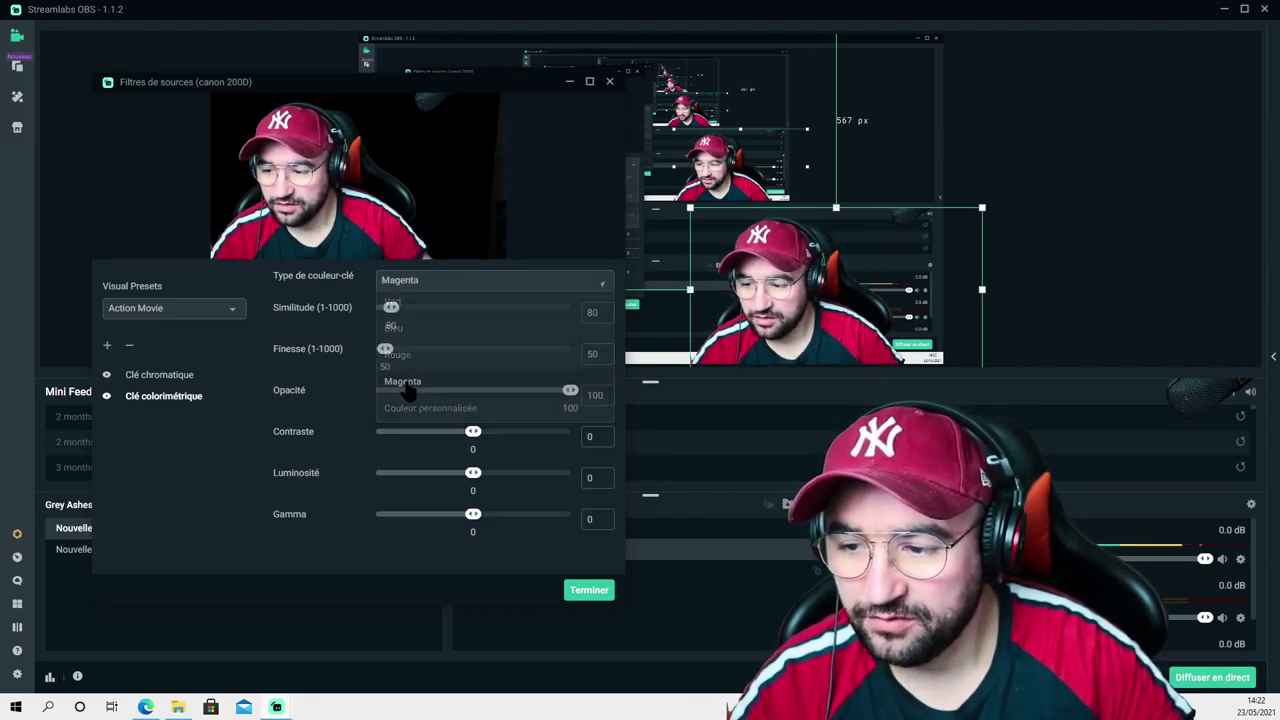
pyautogui.click(460, 283)
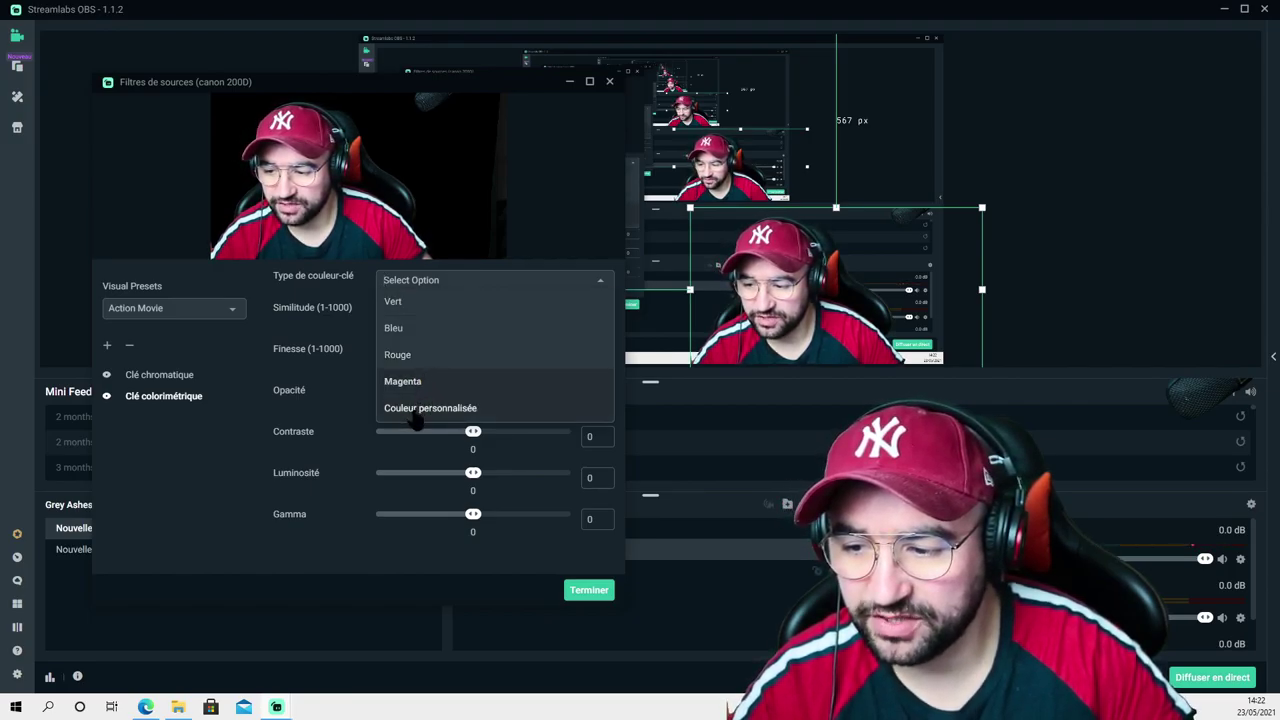
pyautogui.click(400, 302)
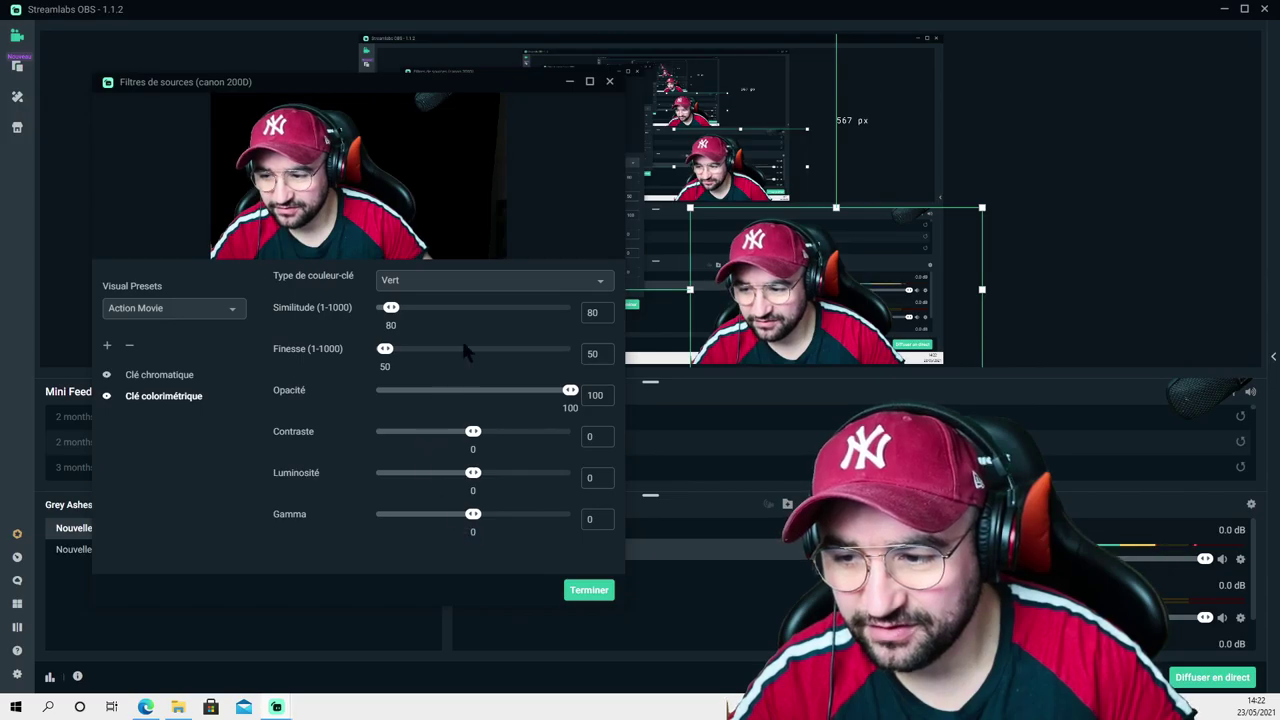
# Step: Lower the Clé chromatique filter's Similitude to 1 to bring back the green background
pyautogui.click(163, 377)
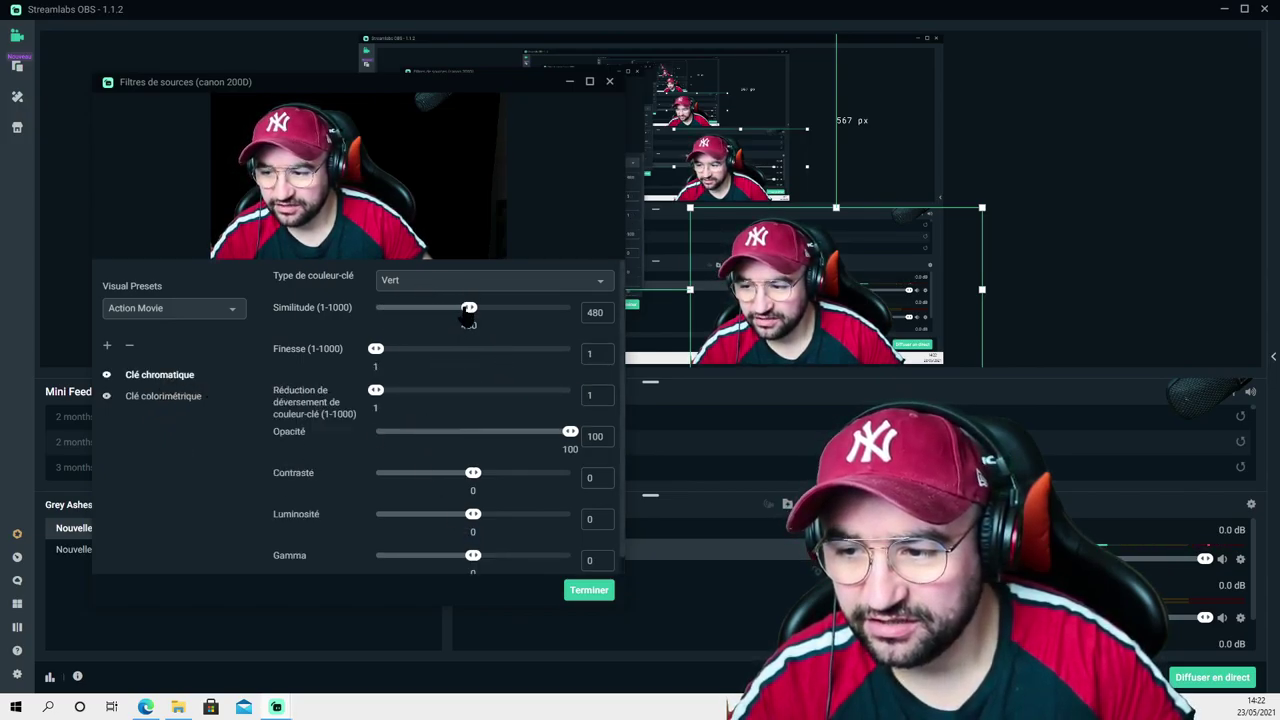
pyautogui.moveTo(468, 318); pyautogui.dragTo(377, 318)
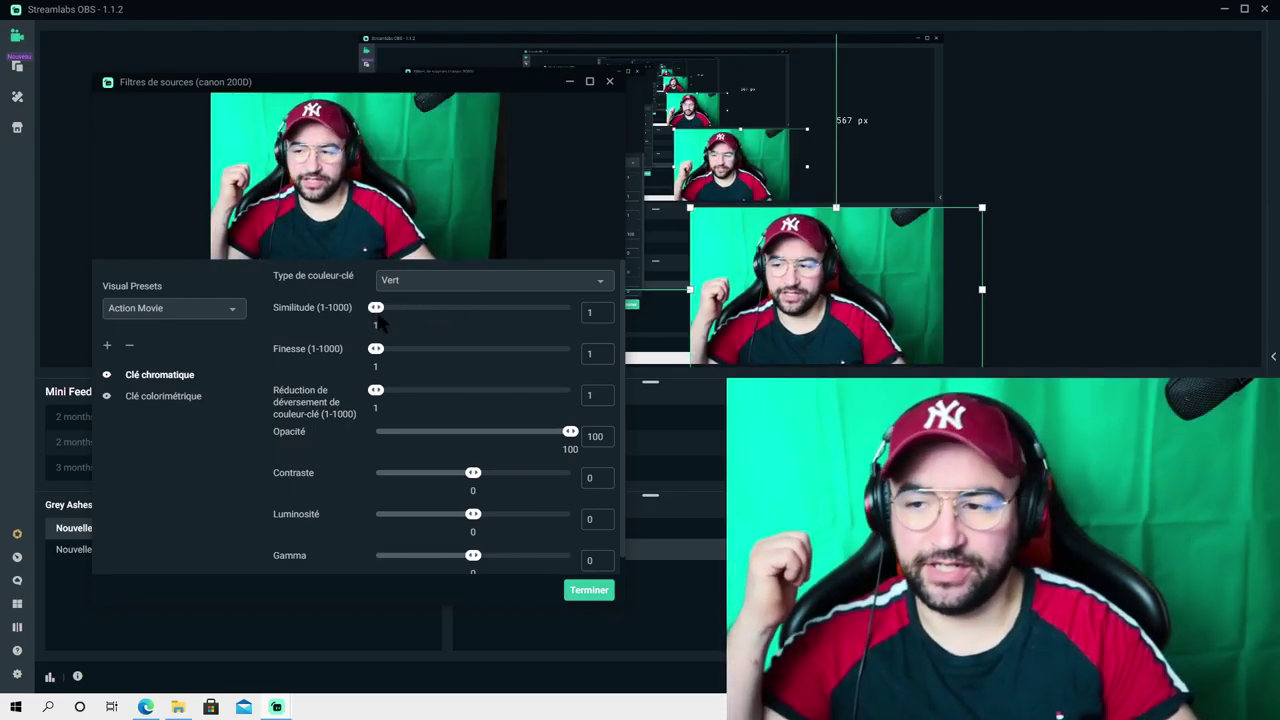
pyautogui.moveTo(377, 318); pyautogui.dragTo(325, 315)
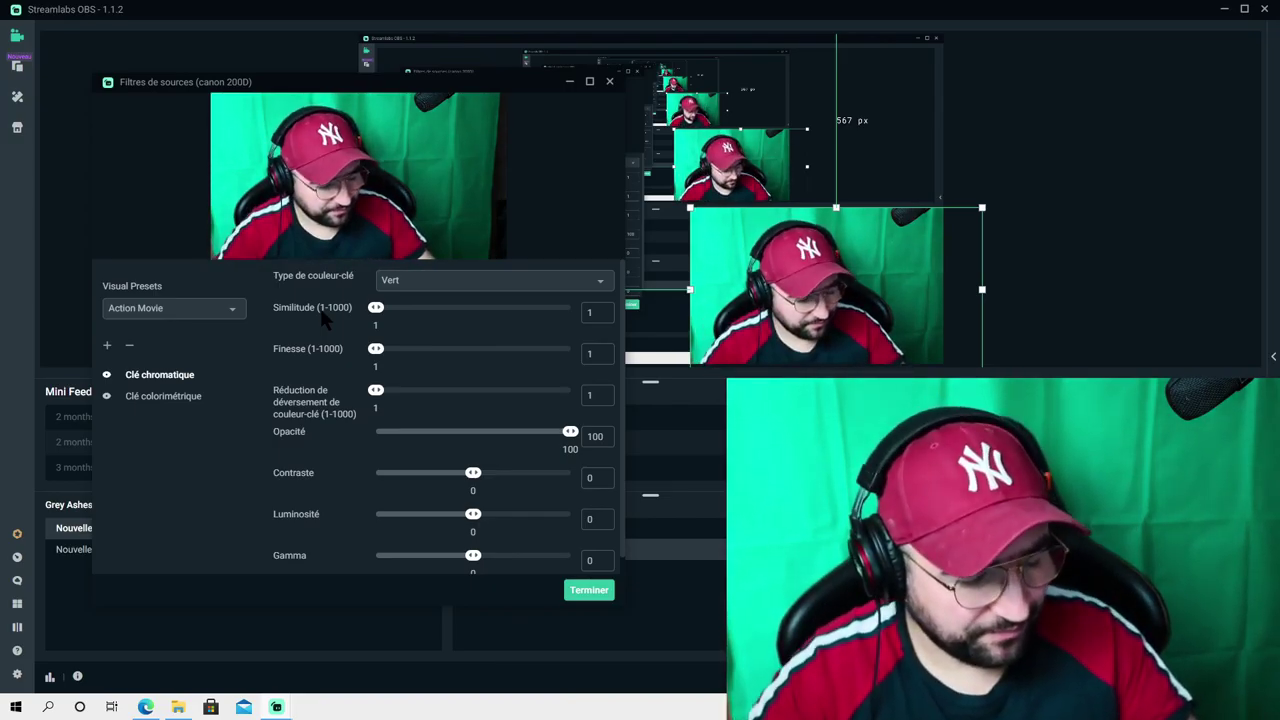
# Step: Set the Clé chromatique filter's Similitude to 485 to key out the green background
pyautogui.click(190, 407)
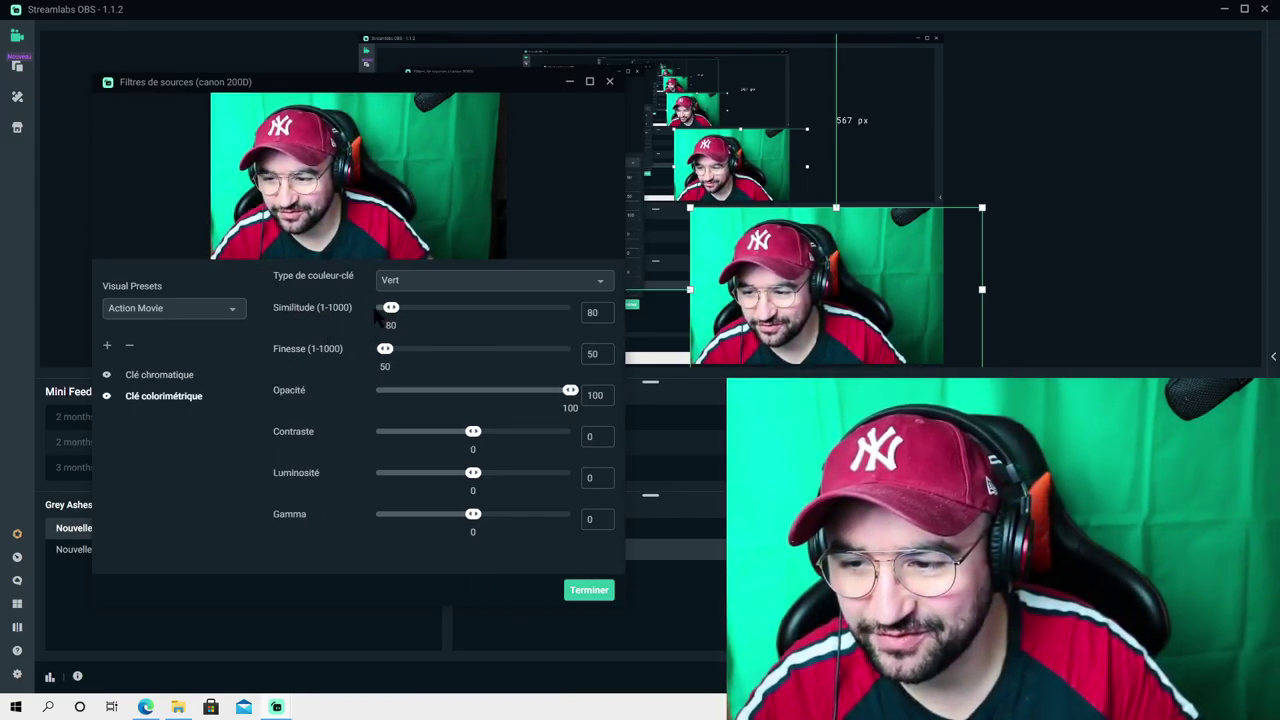
pyautogui.click(160, 374)
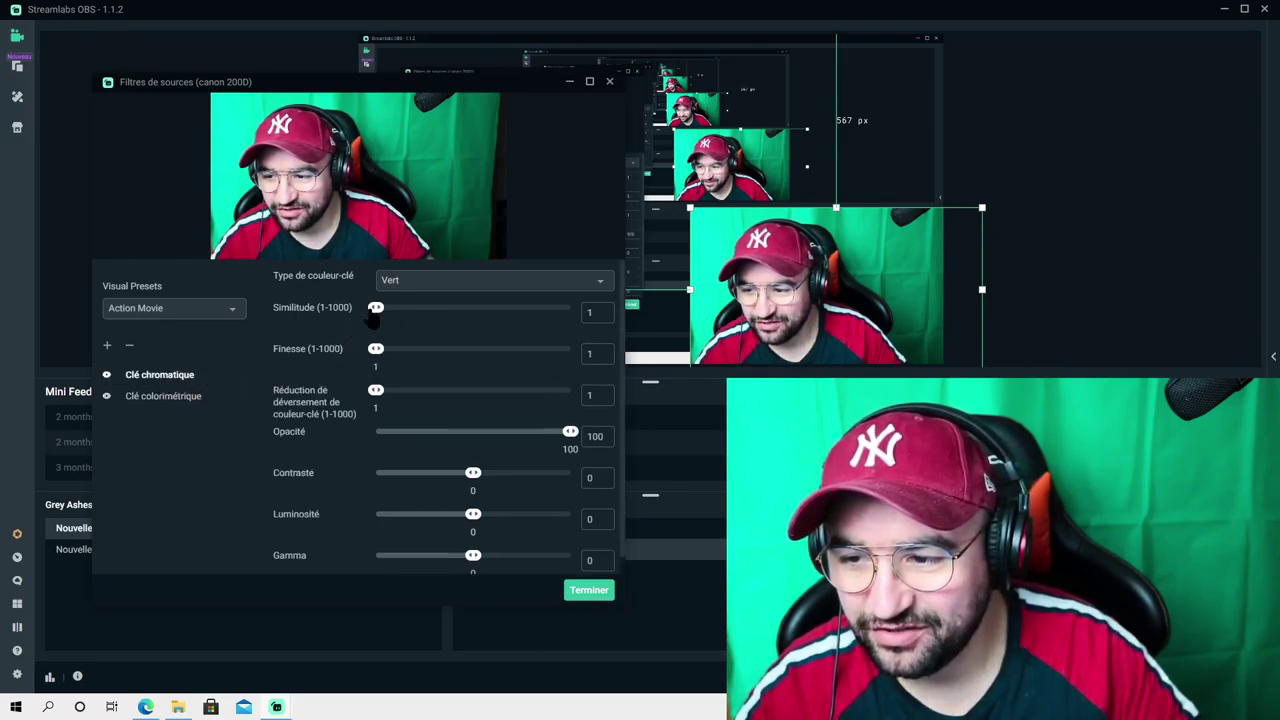
pyautogui.moveTo(375, 310); pyautogui.dragTo(469, 333)
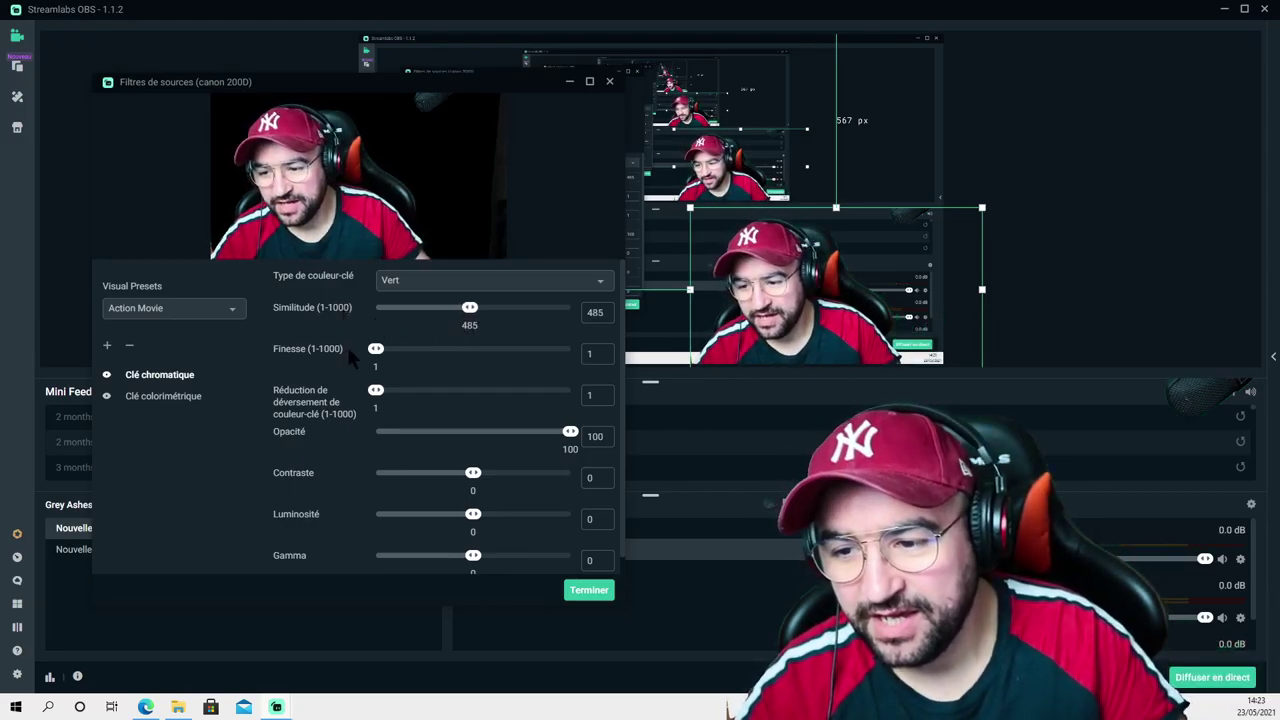
# Step: Set the Clé chromatique filter's Finesse to 1, key colour spill reduction to 57 and Opacité to 81, and finish the filter editing
pyautogui.click(146, 399)
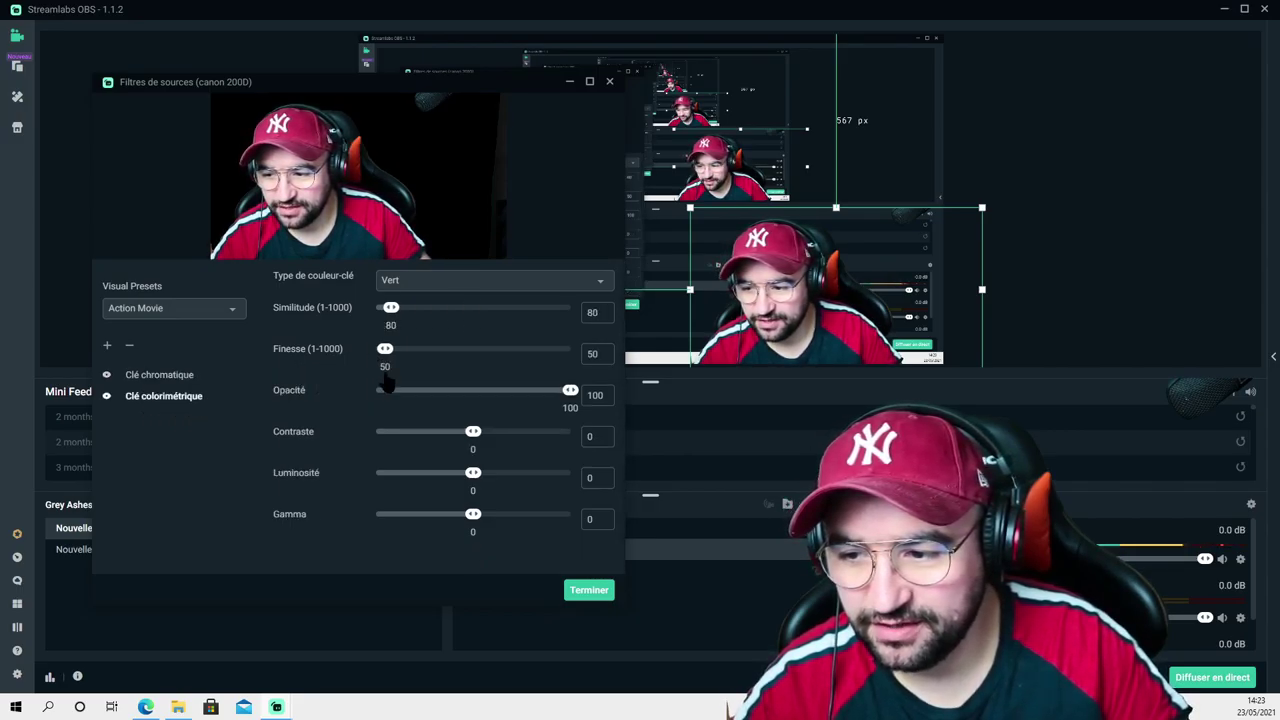
pyautogui.click(165, 376)
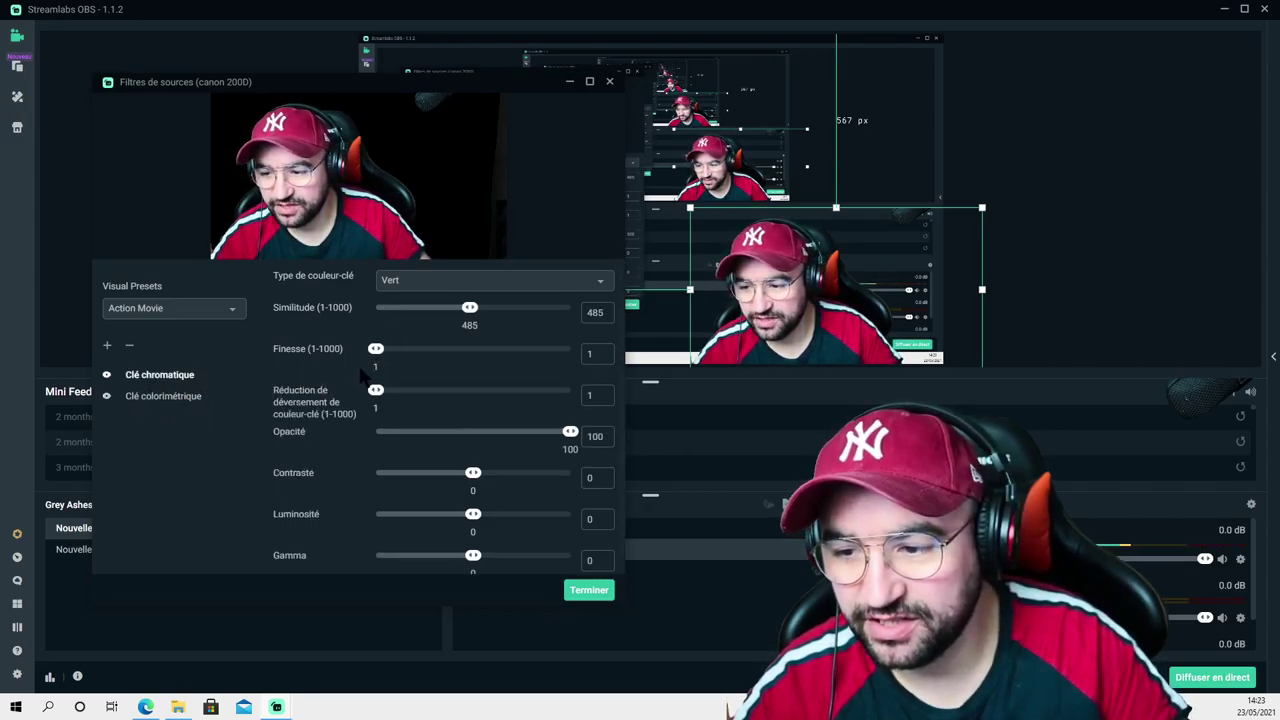
pyautogui.moveTo(379, 352)
pyautogui.mouseDown()
pyautogui.moveTo(570, 364)
pyautogui.moveTo(330, 358)
pyautogui.moveTo(572, 366)
pyautogui.moveTo(357, 364)
pyautogui.mouseUp()
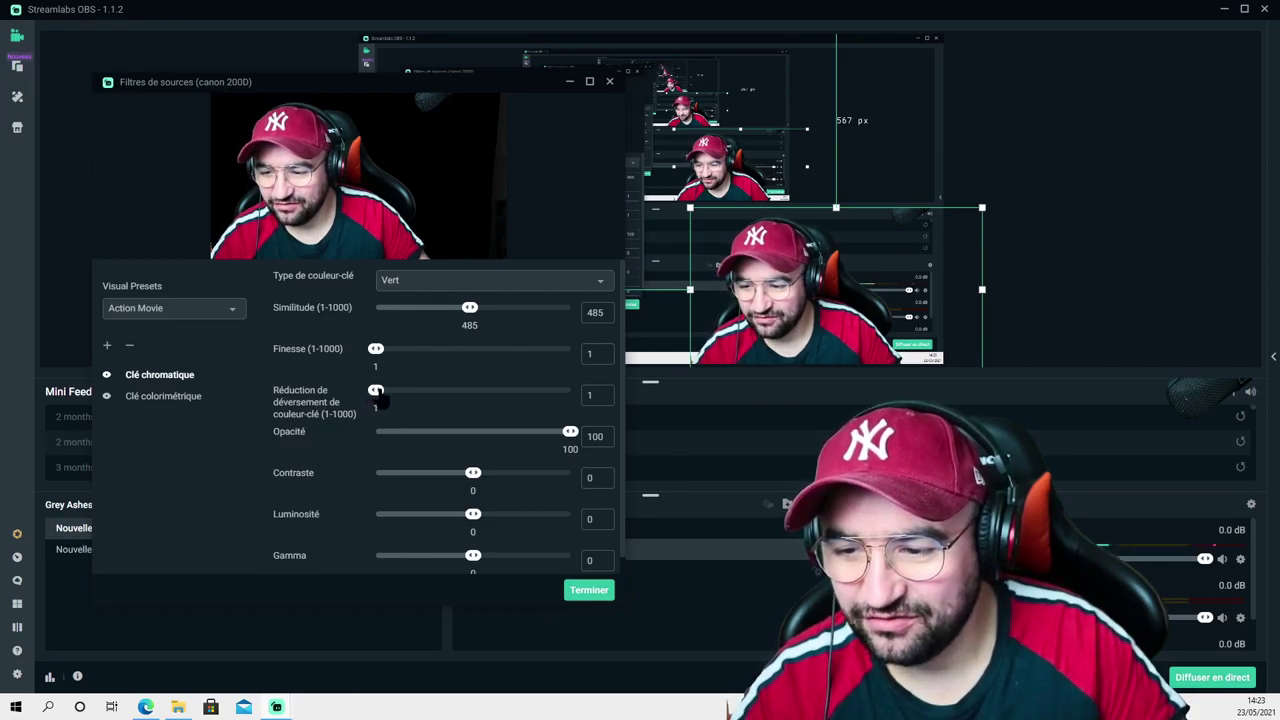
pyautogui.moveTo(380, 398)
pyautogui.mouseDown()
pyautogui.moveTo(588, 394)
pyautogui.moveTo(387, 400)
pyautogui.mouseUp()
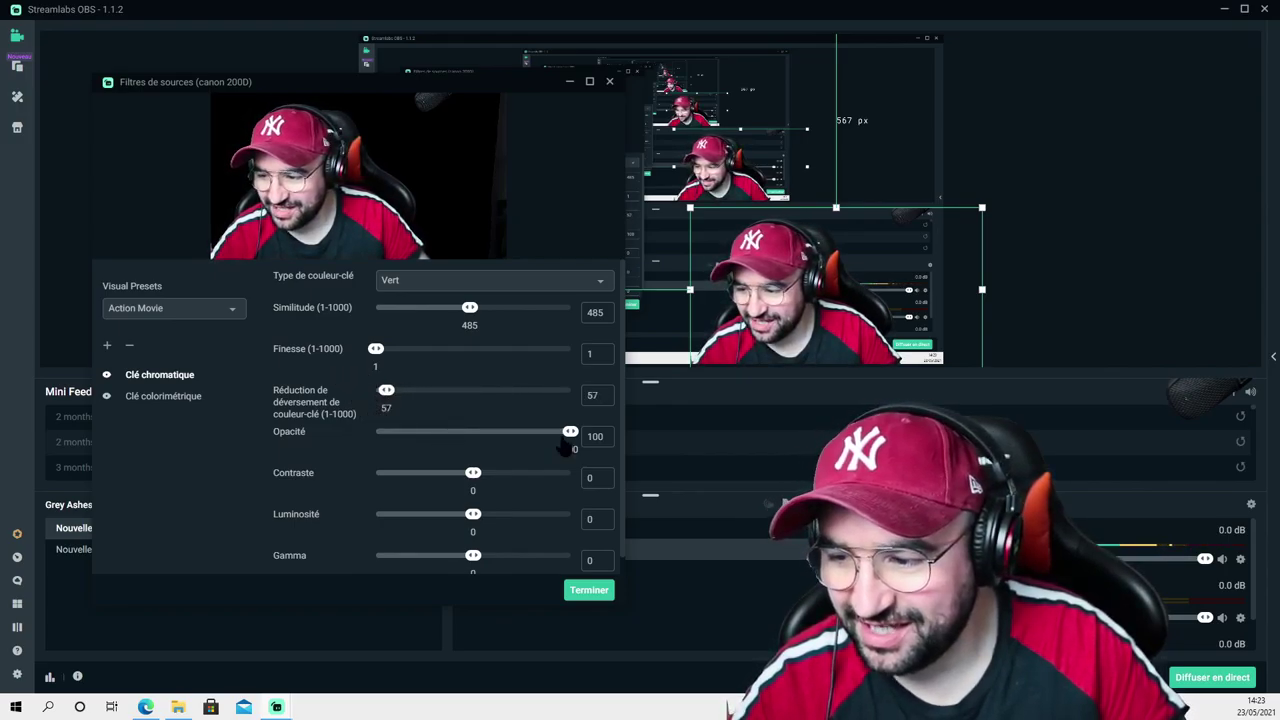
pyautogui.moveTo(570, 440); pyautogui.dragTo(534, 436)
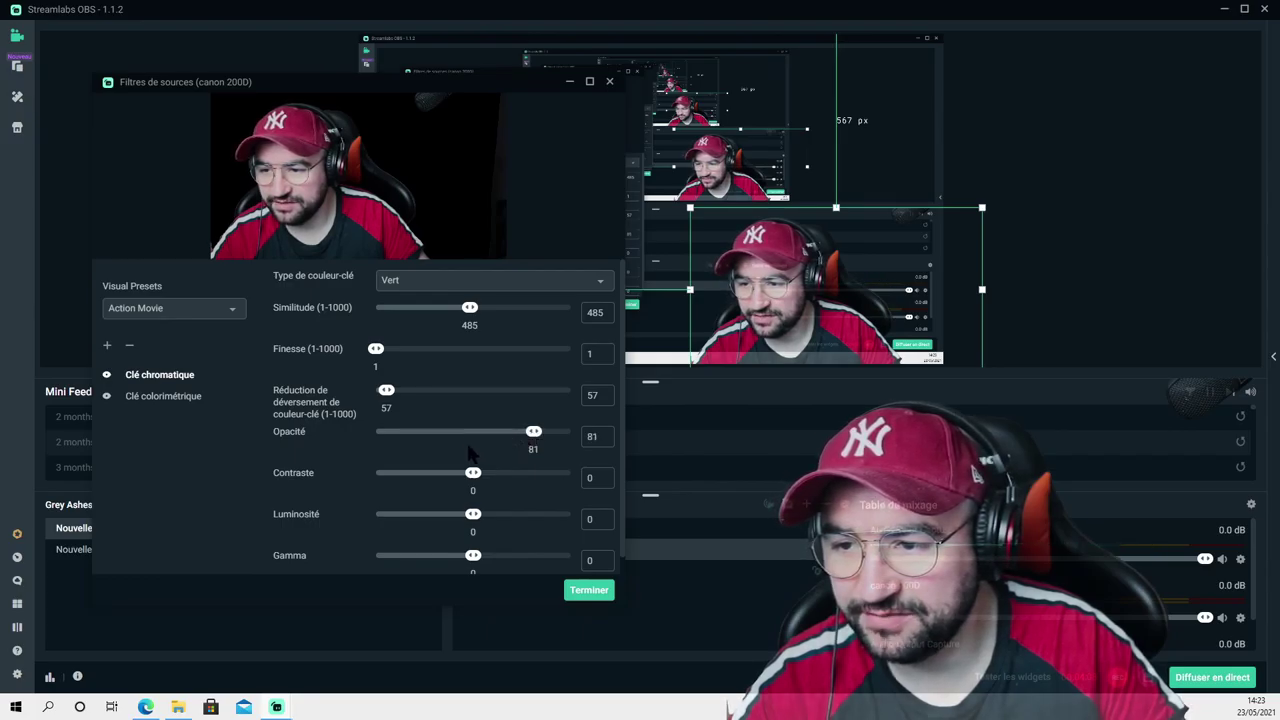
pyautogui.click(588, 591)
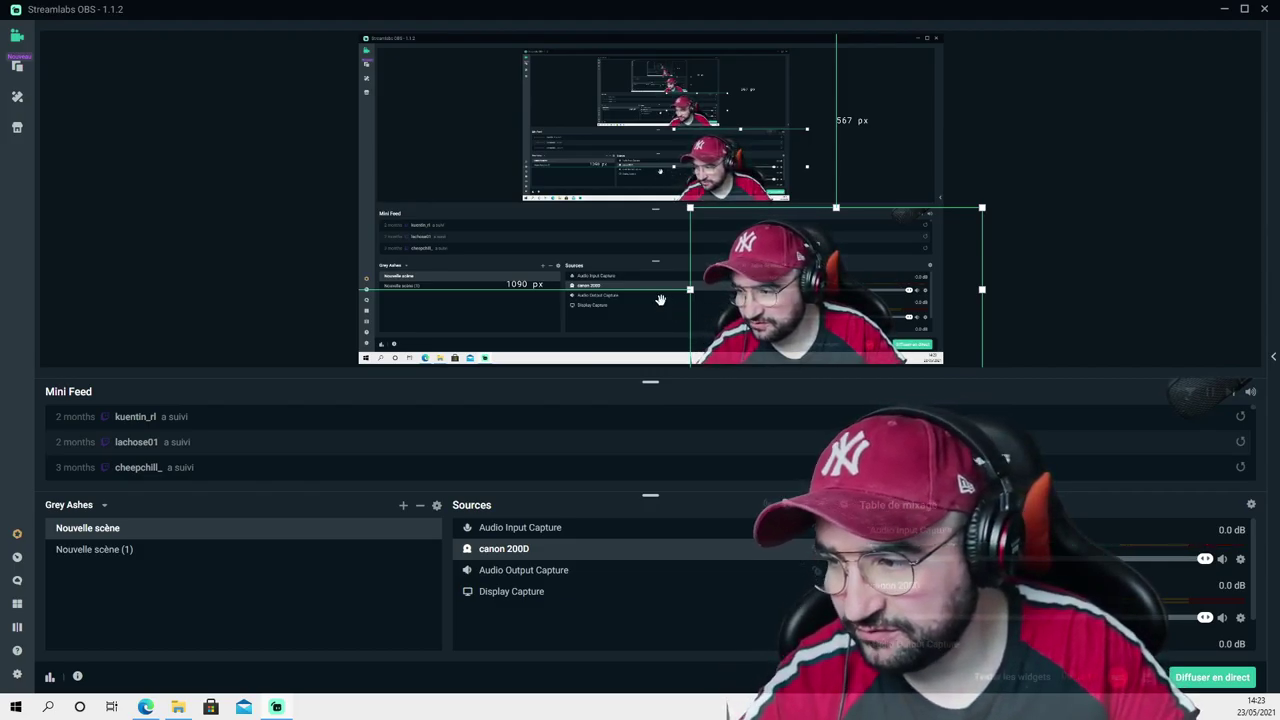
# Step: Reopen the canon 200D source's filters and set the Clé chromatique filter's Opacité to 100
pyautogui.rightClick(556, 549)
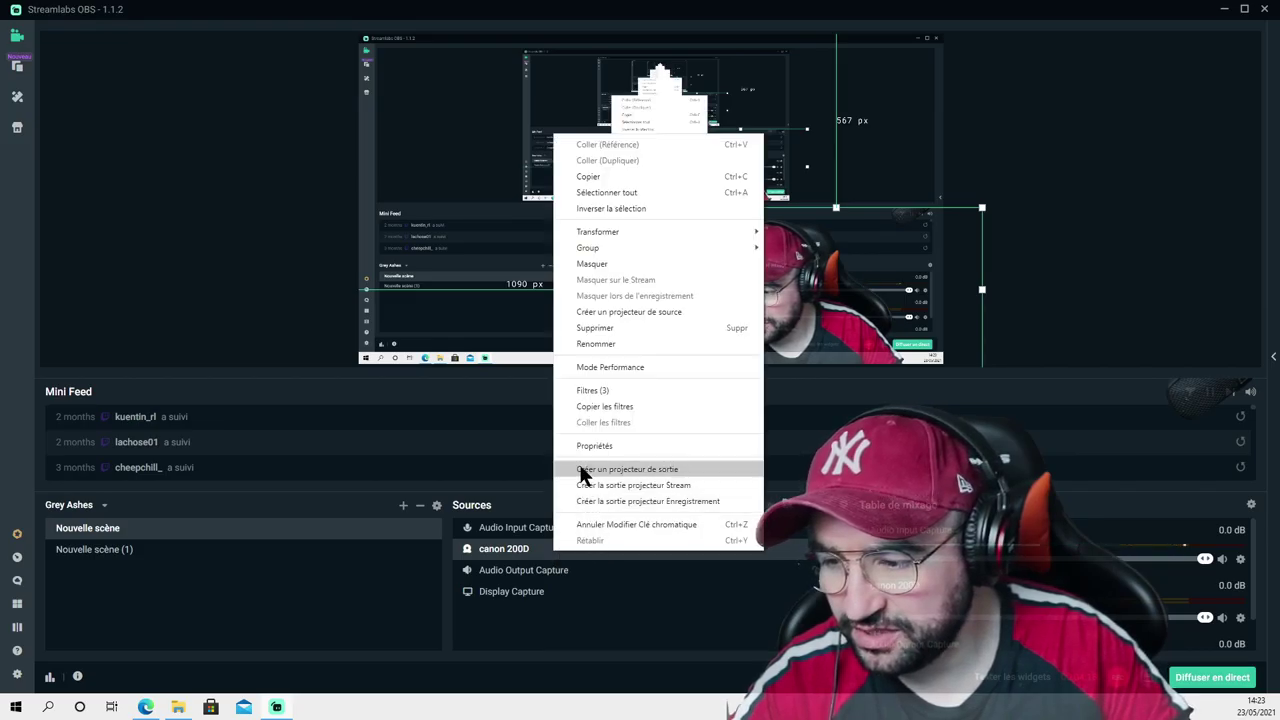
pyautogui.click(588, 390)
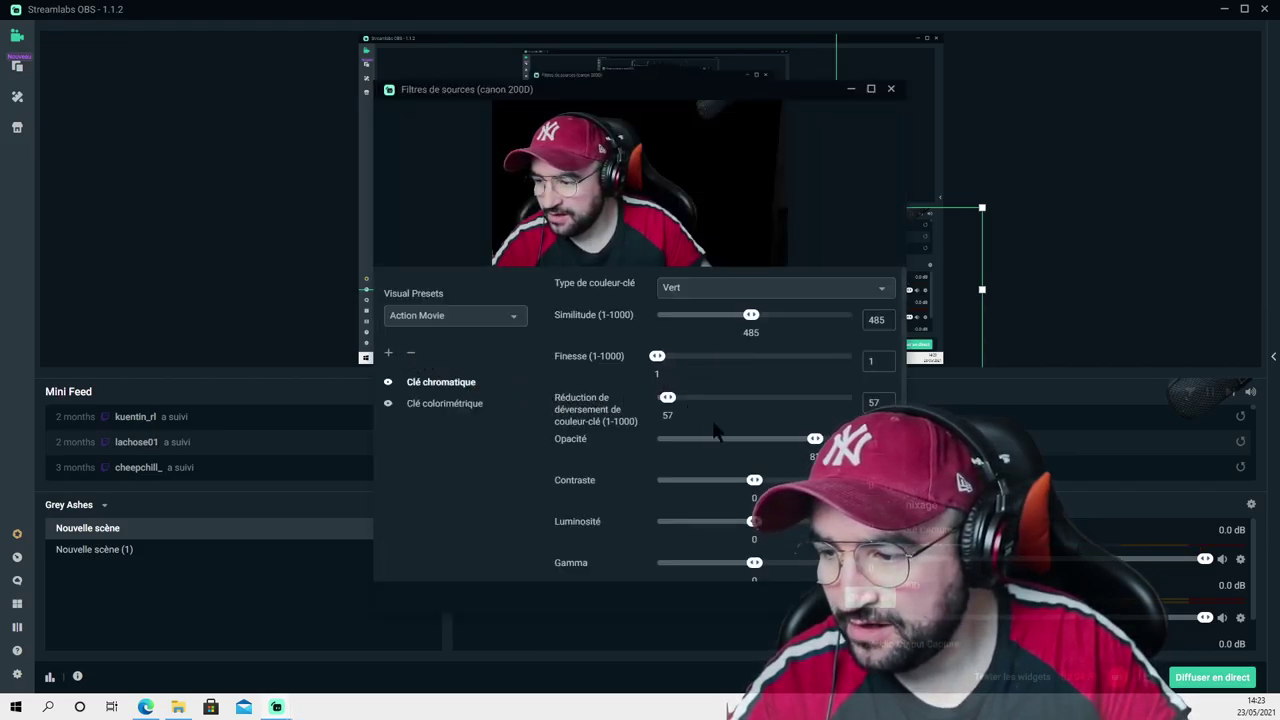
pyautogui.moveTo(725, 95); pyautogui.dragTo(484, 96)
pyautogui.moveTo(574, 434); pyautogui.dragTo(624, 440)
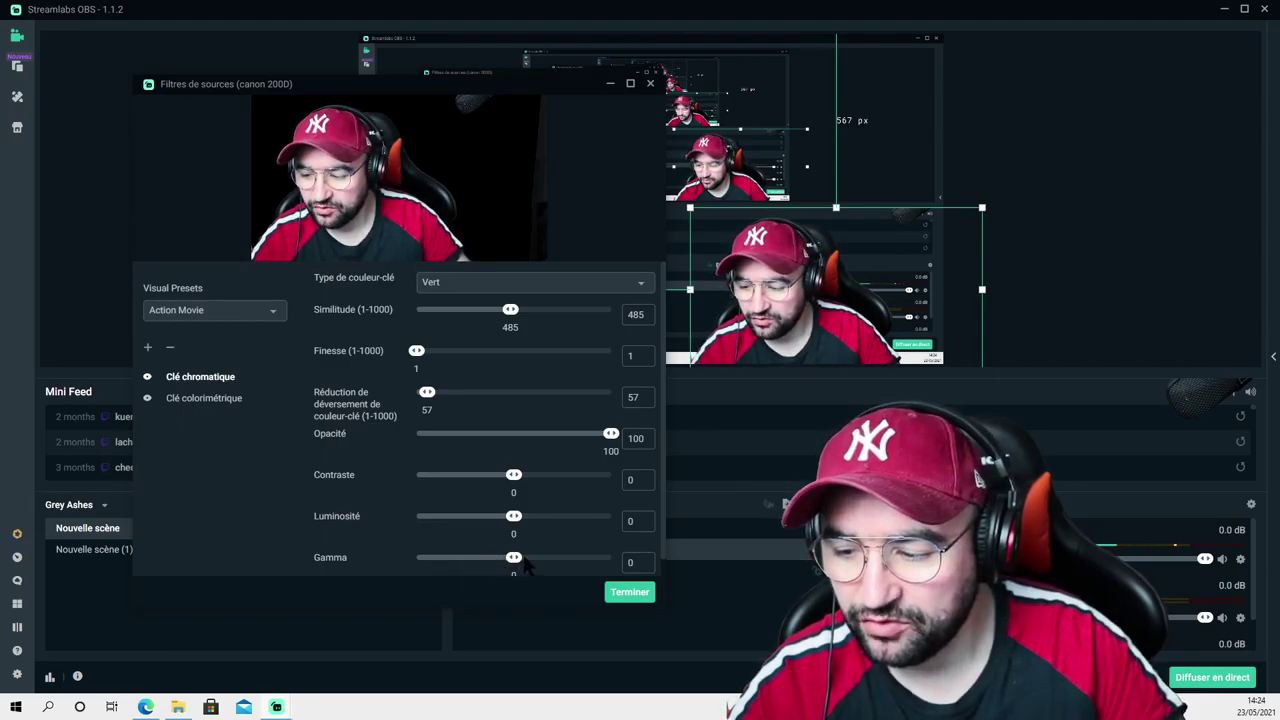
# Step: Try a Gamma of -0.05 on the Clé chromatique filter and reset it to 0
pyautogui.moveTo(514, 558)
pyautogui.mouseDown()
pyautogui.moveTo(593, 565)
pyautogui.moveTo(424, 566)
pyautogui.moveTo(509, 566)
pyautogui.mouseUp()
pyautogui.doubleClick(645, 562)
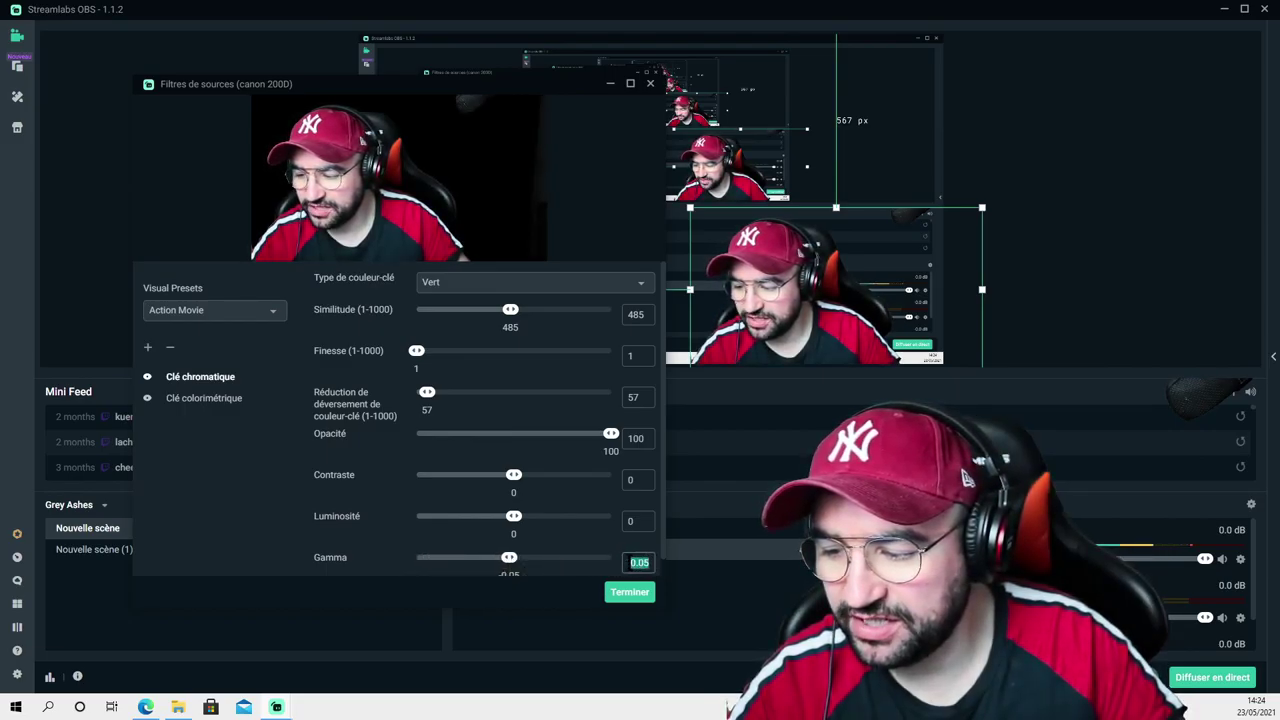
pyautogui.write('0')
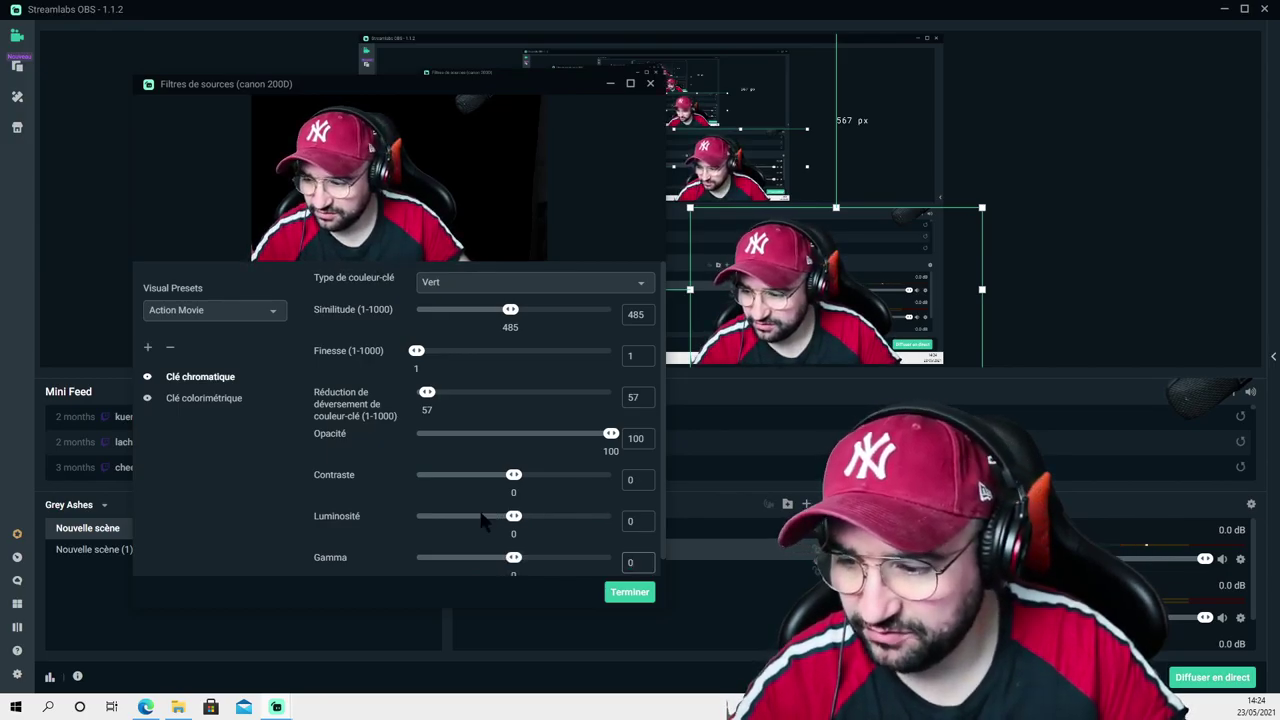
# Step: Set the Clé chromatique filter's key colour spill reduction to 1 and finish editing the source's filters
pyautogui.scroll(-1, 544, 478)
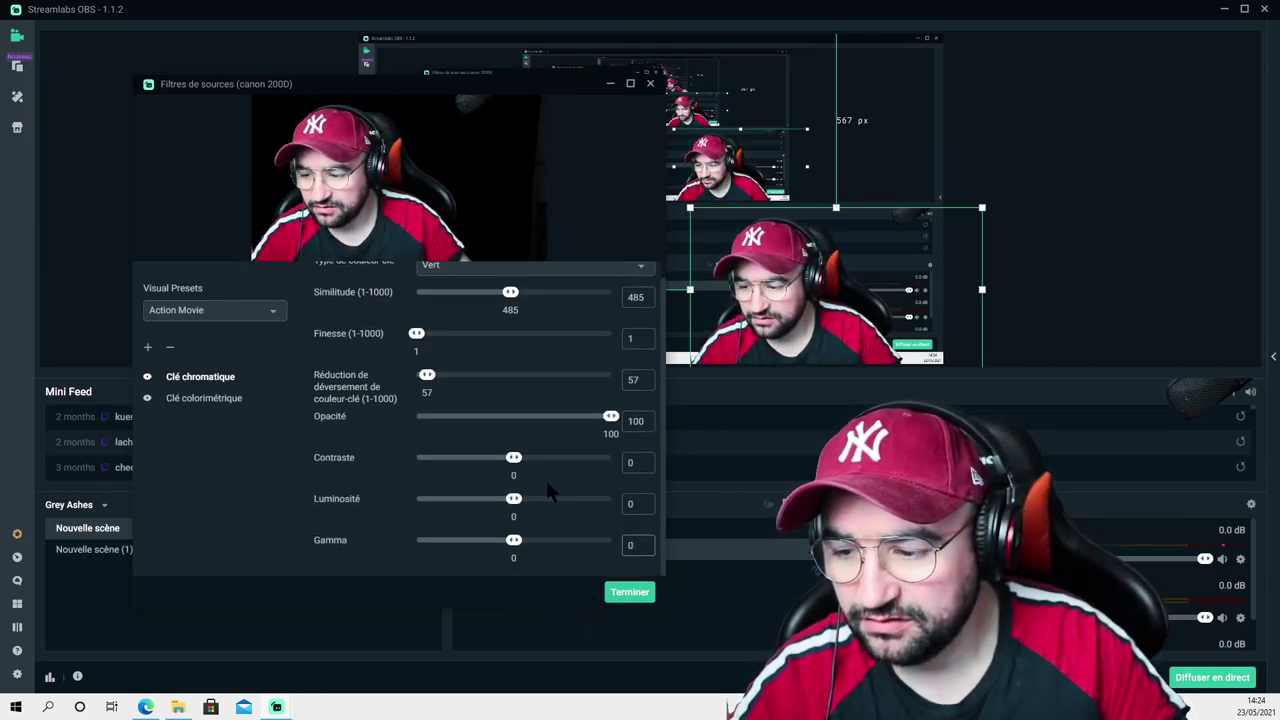
pyautogui.scroll(1, 485, 485)
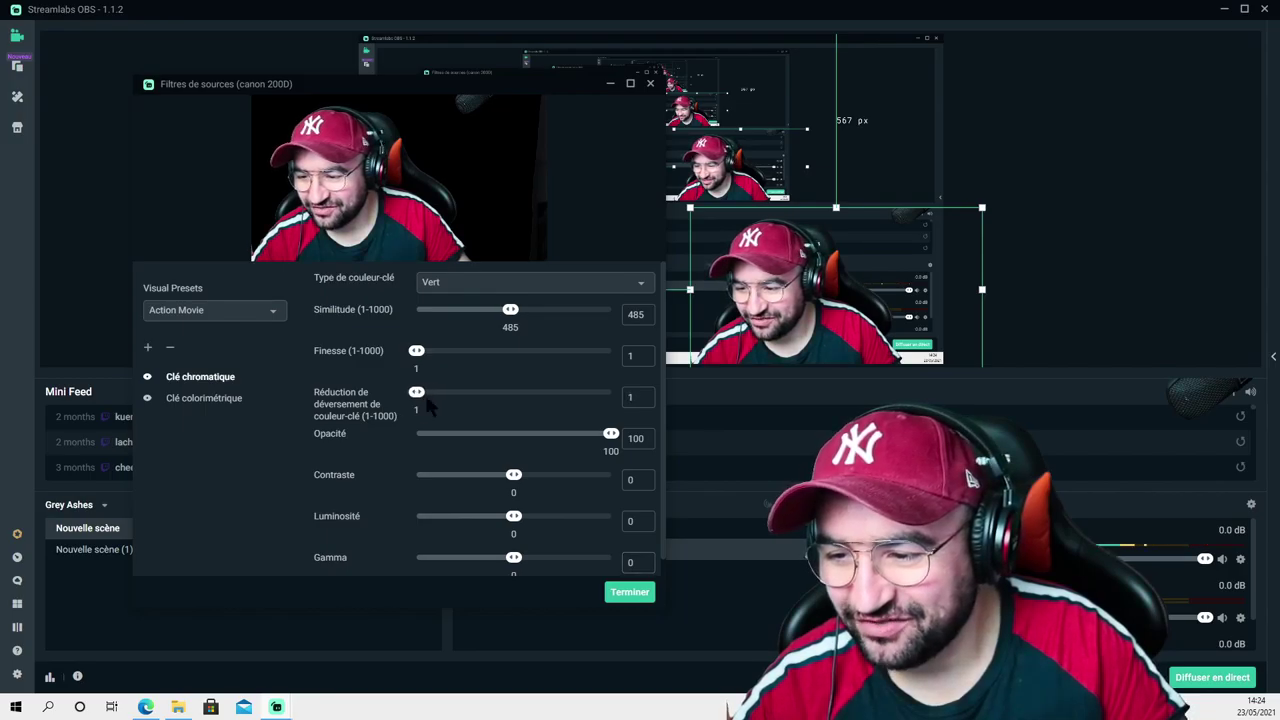
pyautogui.moveTo(418, 393); pyautogui.dragTo(410, 395)
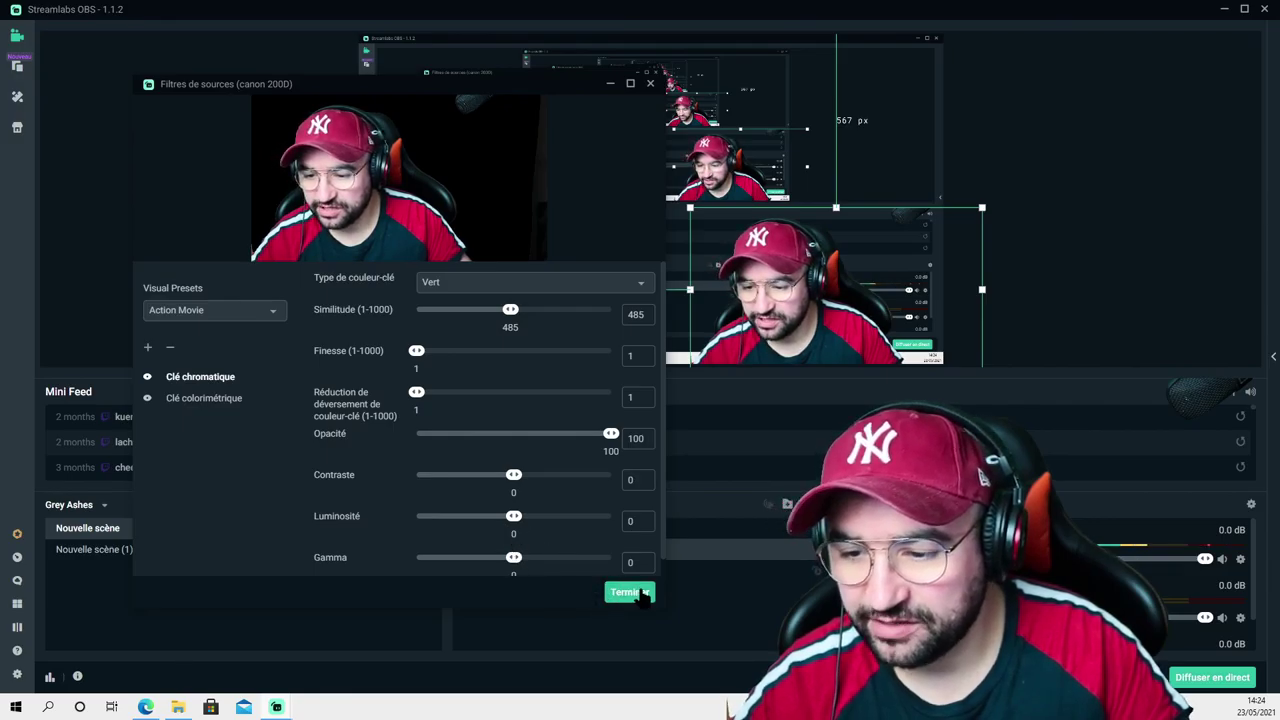
pyautogui.click(620, 593)
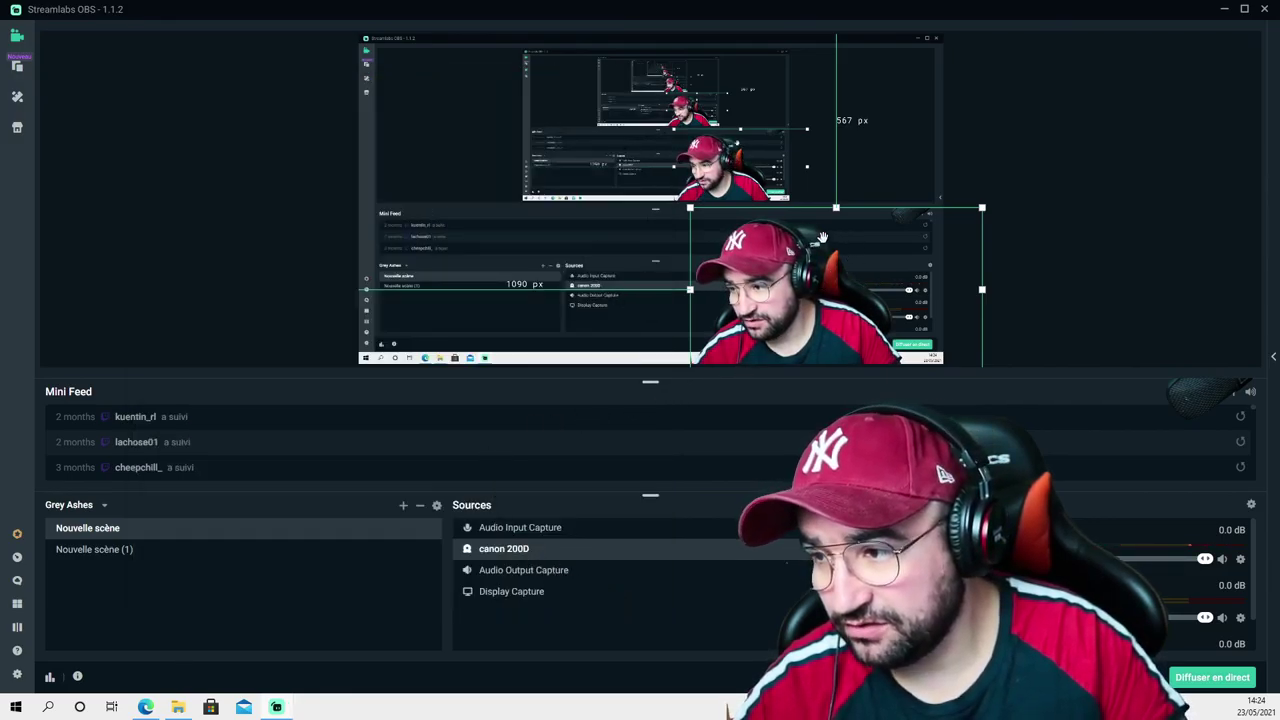